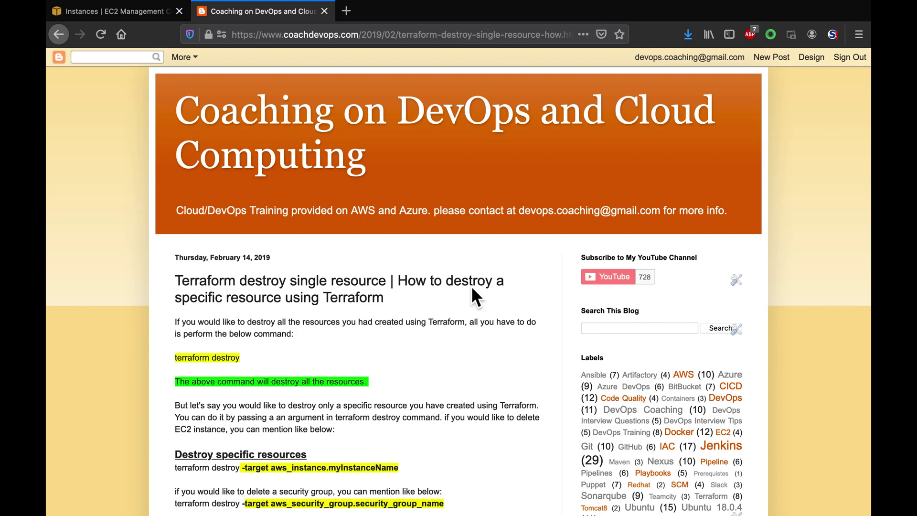
scroll(381, 268, down, 3)
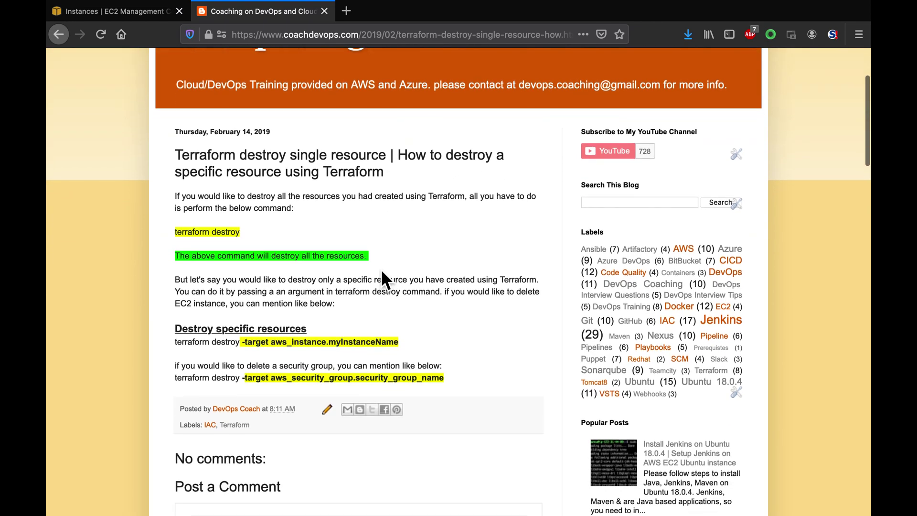
Highlight the blog's plain terraform destroy command and its -target myInstanceName option.
triple_click(210, 237)
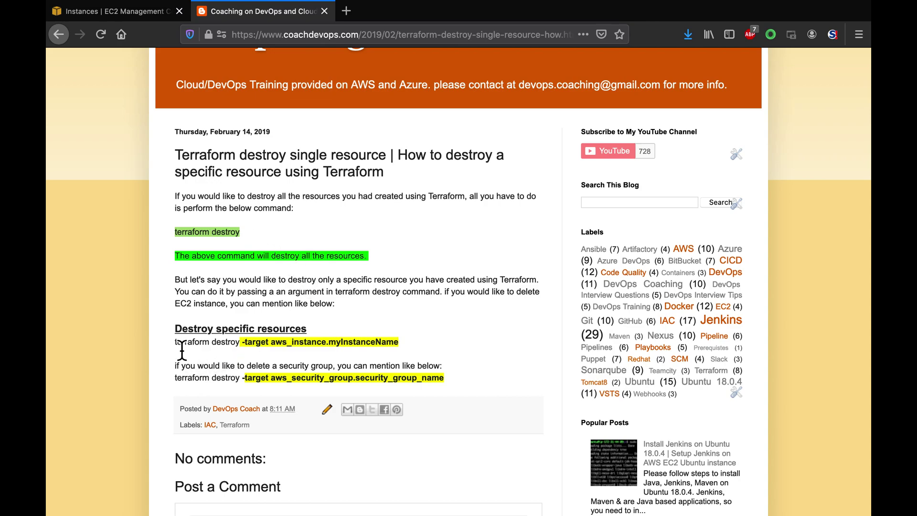
drag(175, 343, 244, 350)
click(272, 351)
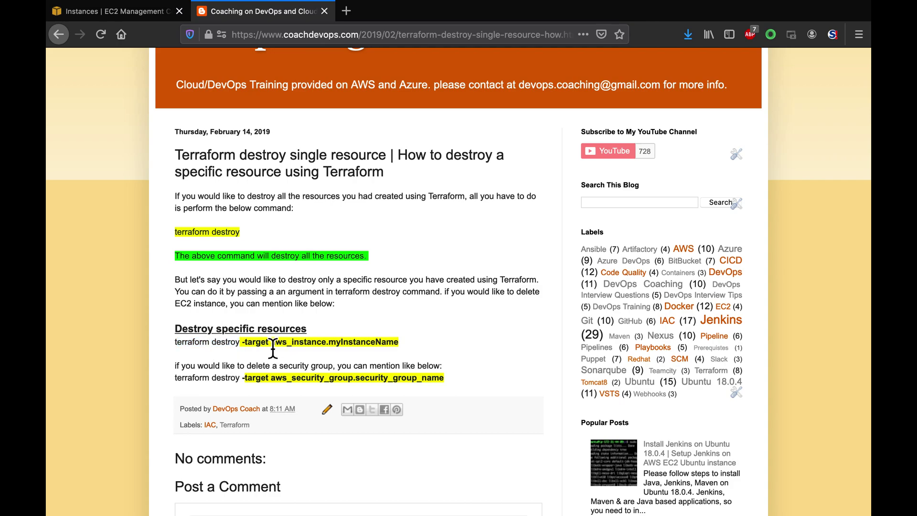
click(244, 349)
drag(247, 348, 351, 343)
click(382, 326)
Highlight the aws_instance.myInstanceName and security group target parts, then view the EC2 instances list.
drag(271, 344, 329, 348)
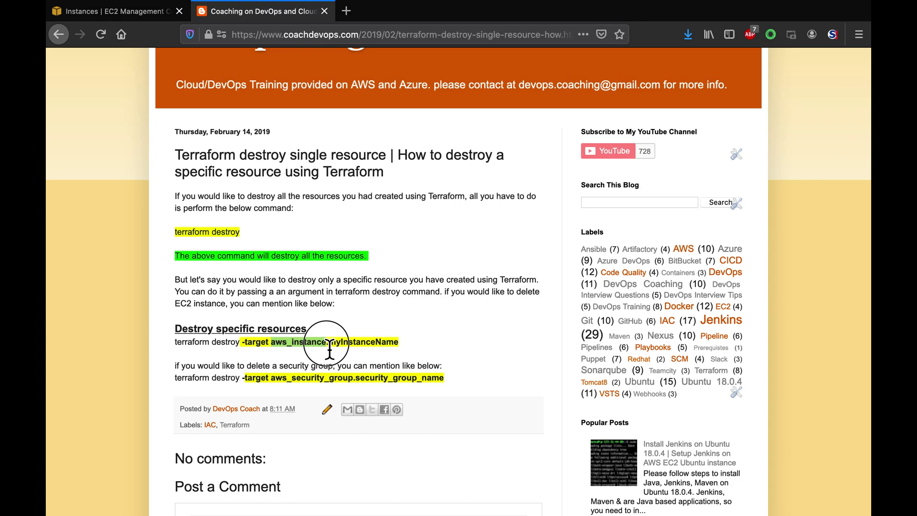
drag(329, 347, 382, 342)
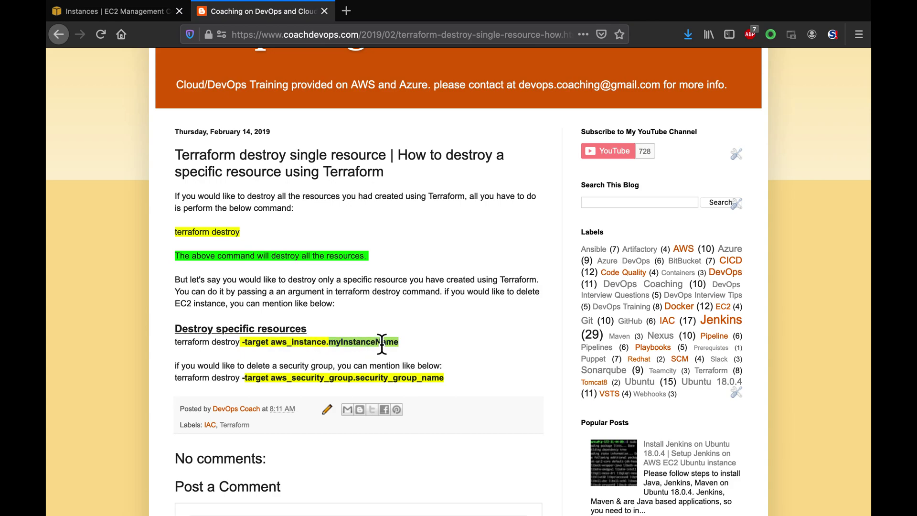
click(442, 326)
scroll(441, 327, down, 1)
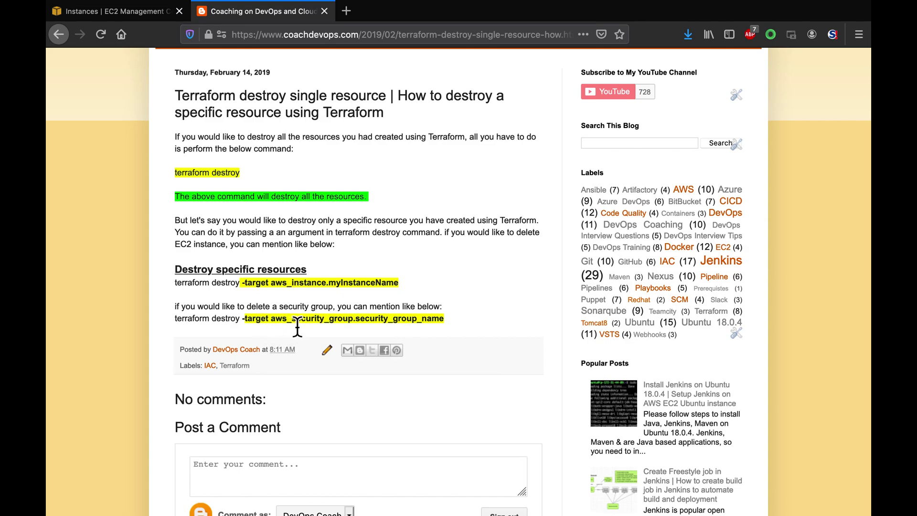
drag(290, 325, 336, 325)
drag(357, 322, 423, 323)
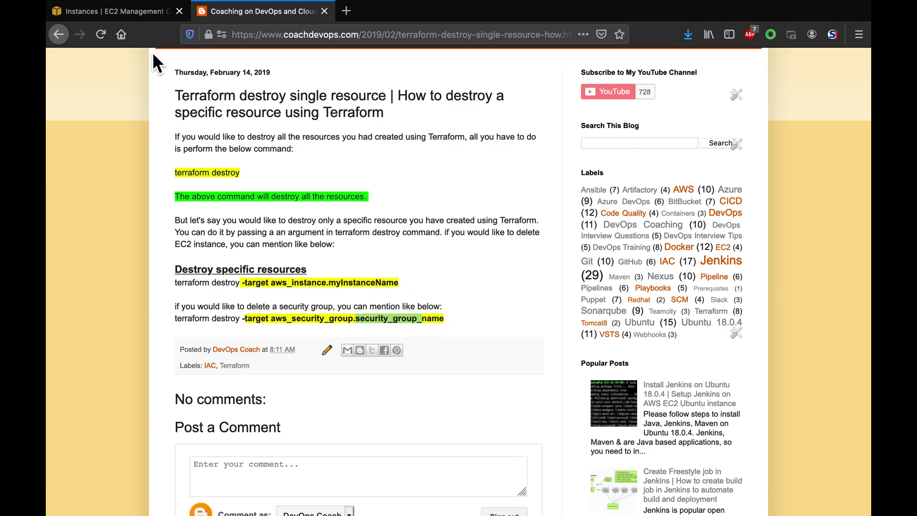
click(139, 14)
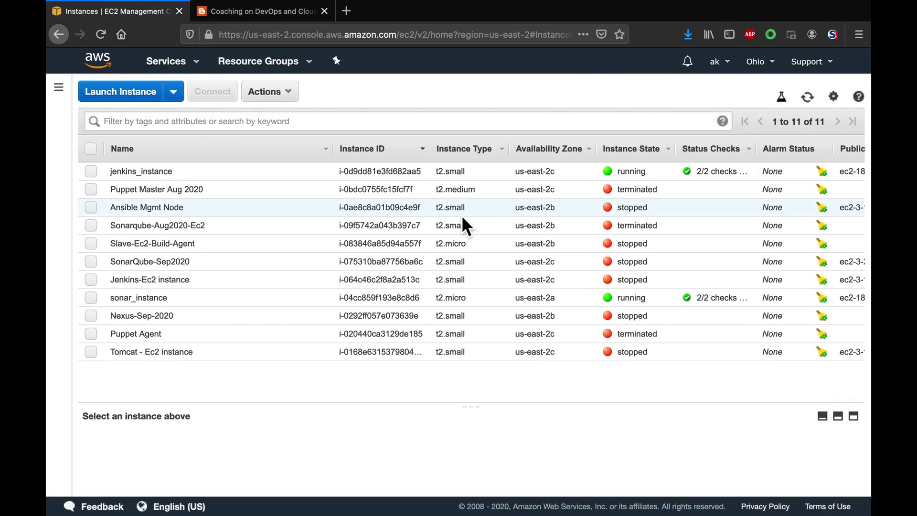
Highlight '4 added' in the terminal's apply output, then select sonar_instance in the EC2 console.
click(86, 25)
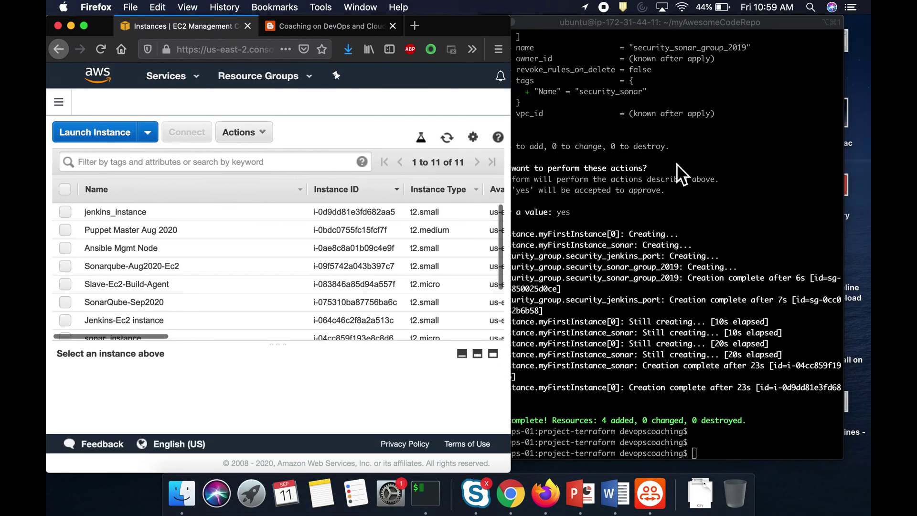
click(677, 163)
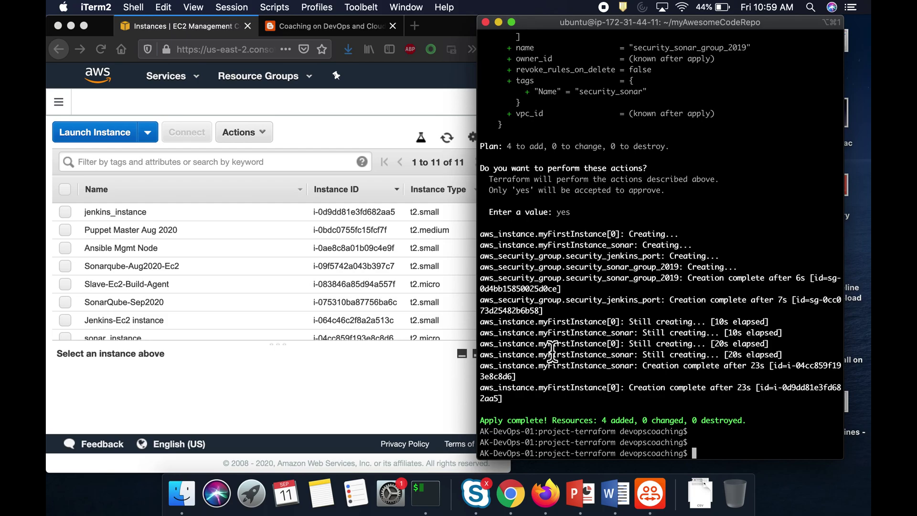
drag(599, 423, 615, 423)
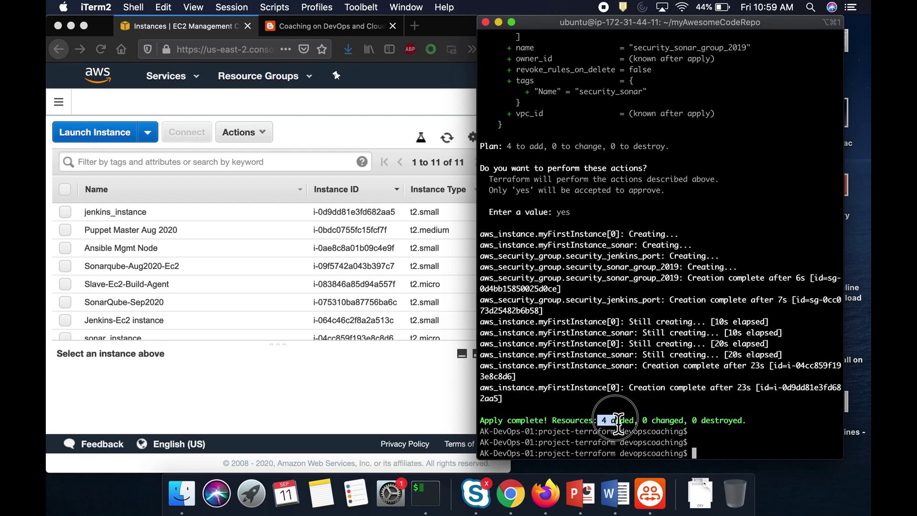
click(85, 27)
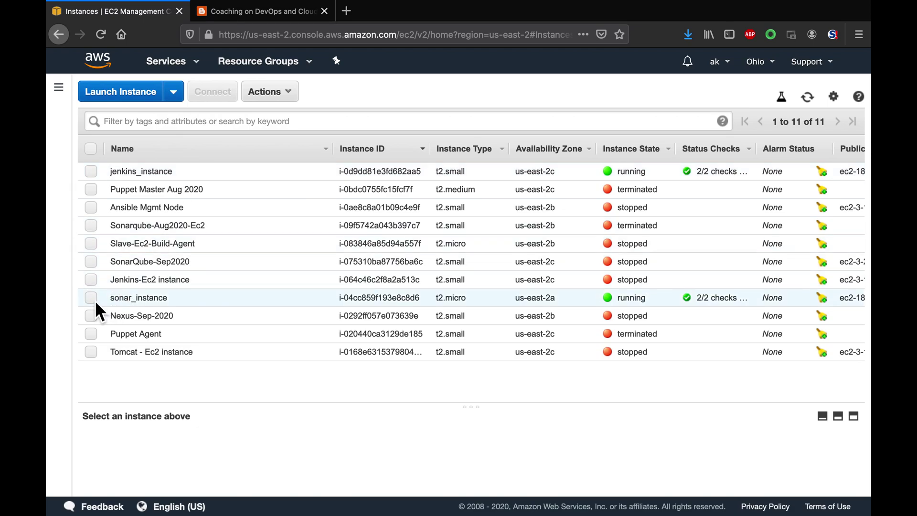
mouse_move(138, 297)
click(153, 297)
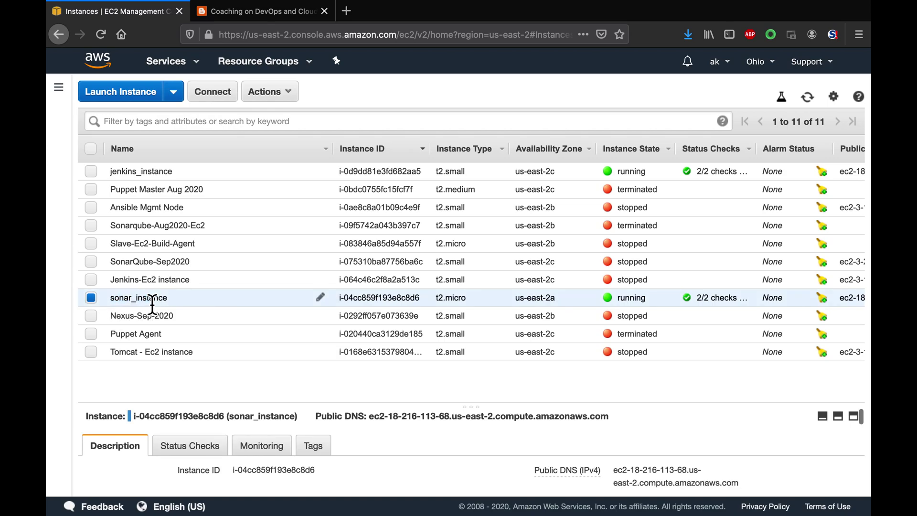
Paste the blog's 'terraform destroy -target aws_instance.' command at the prompt, trimming the placeholder name.
click(92, 32)
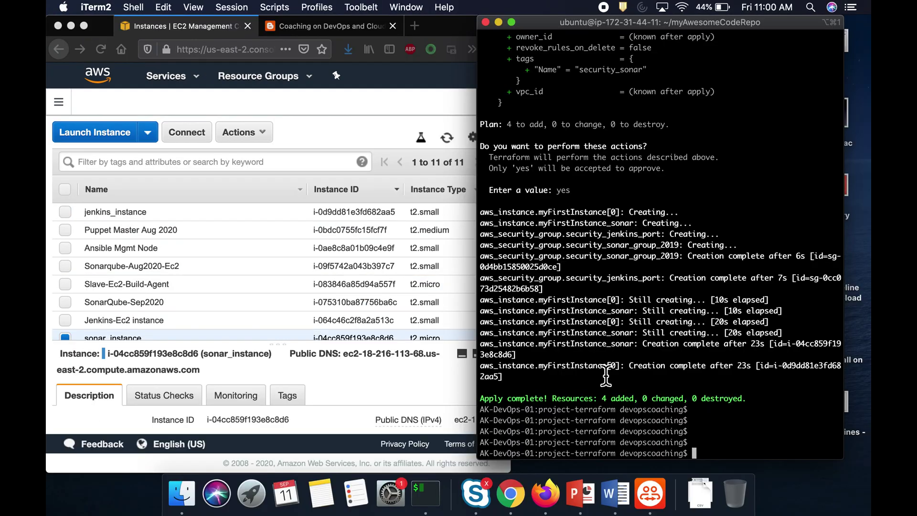
text(ls -al)
key(Return)
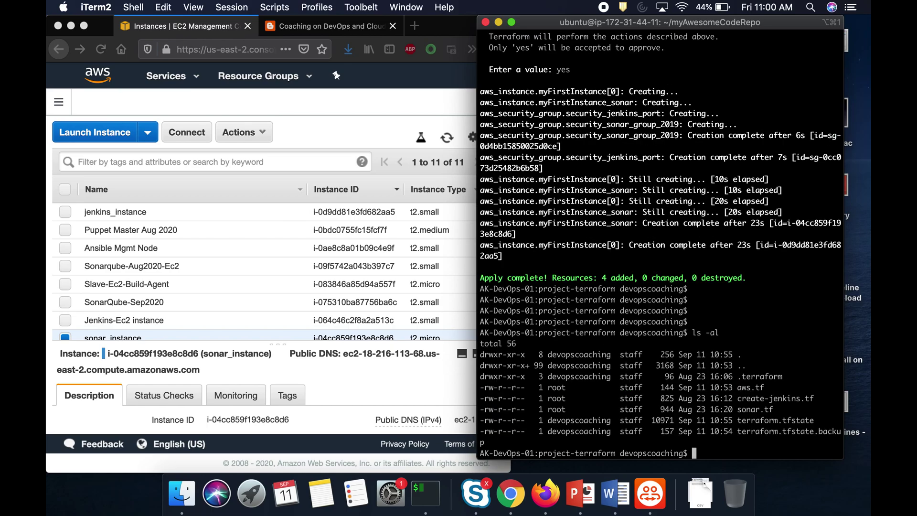
click(326, 27)
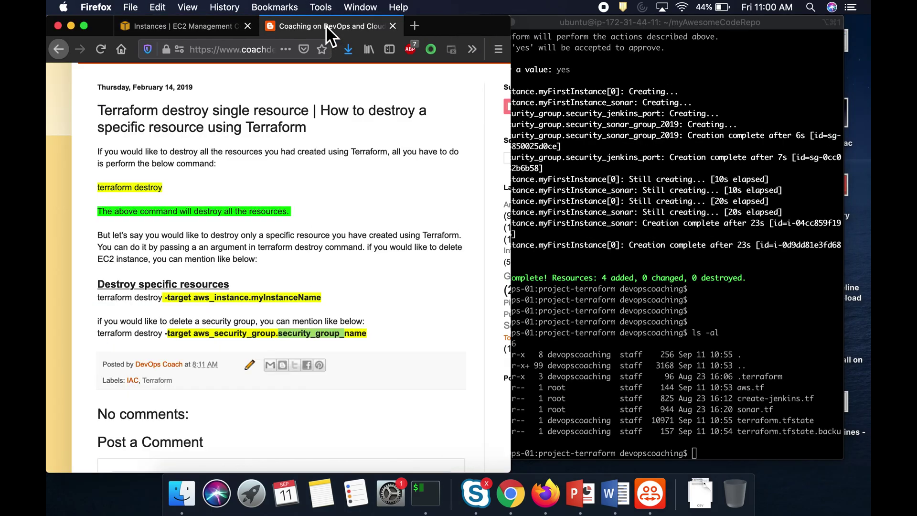
click(741, 293)
click(199, 297)
triple_click(276, 296)
key(super+c)
click(669, 381)
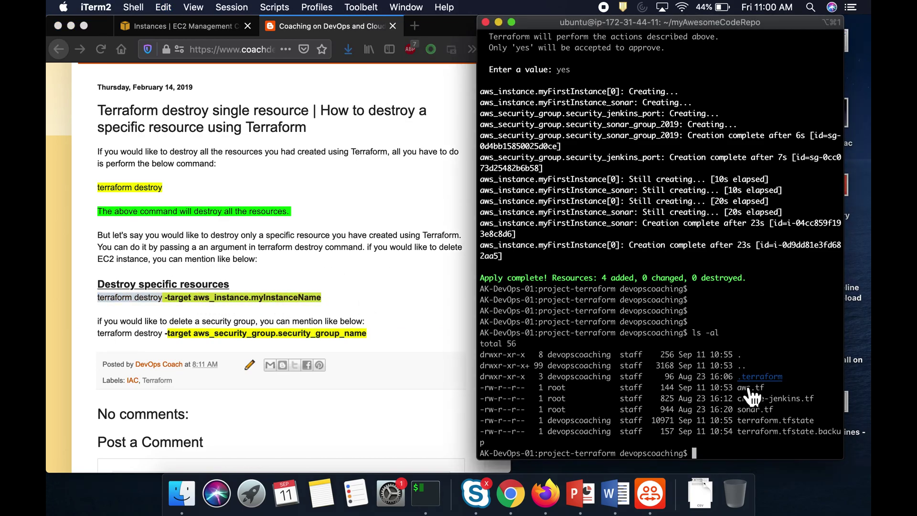
key(super+v)
key(BackSpace)
key(BackSpace)
key(BackSpace)
key(BackSpace)
key(BackSpace)
key(BackSpace)
key(BackSpace)
key(BackSpace)
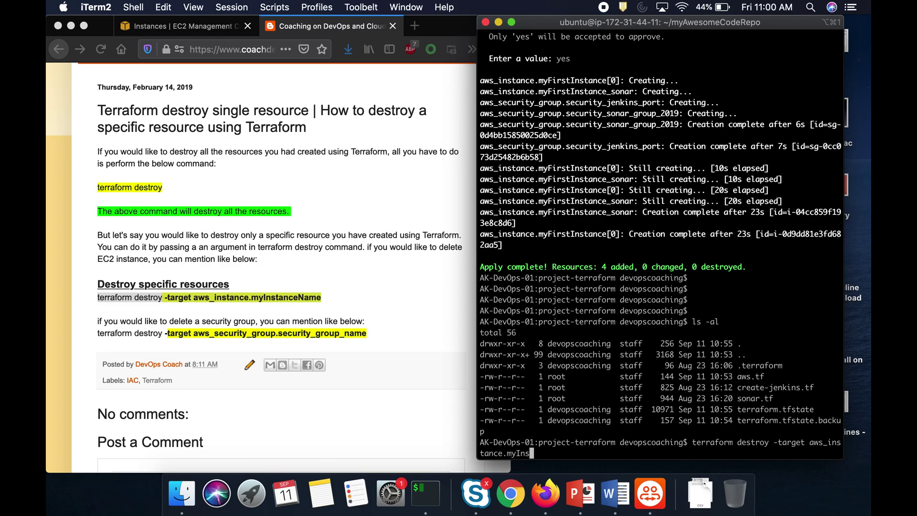
key(BackSpace)
key(BackSpace)
key(BackSpace)
key(BackSpace)
In a widened terminal, target myFirstInstance_sonar, enlarge the font, and run the destroy.
drag(851, 404, 871, 404)
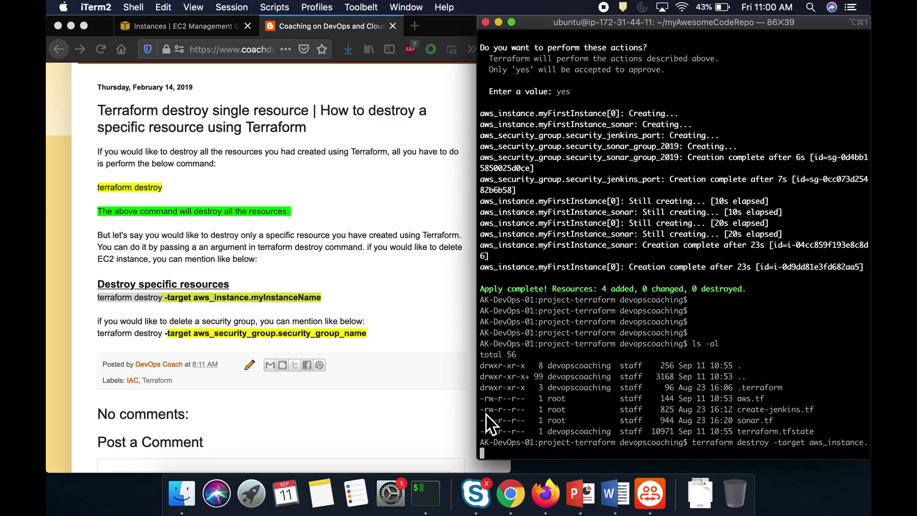
drag(477, 416, 439, 417)
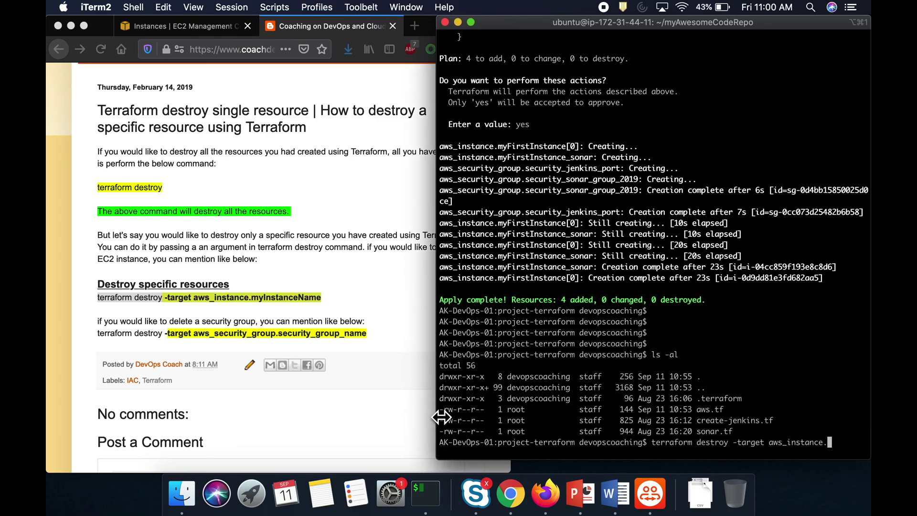
scroll(638, 248, up, 2)
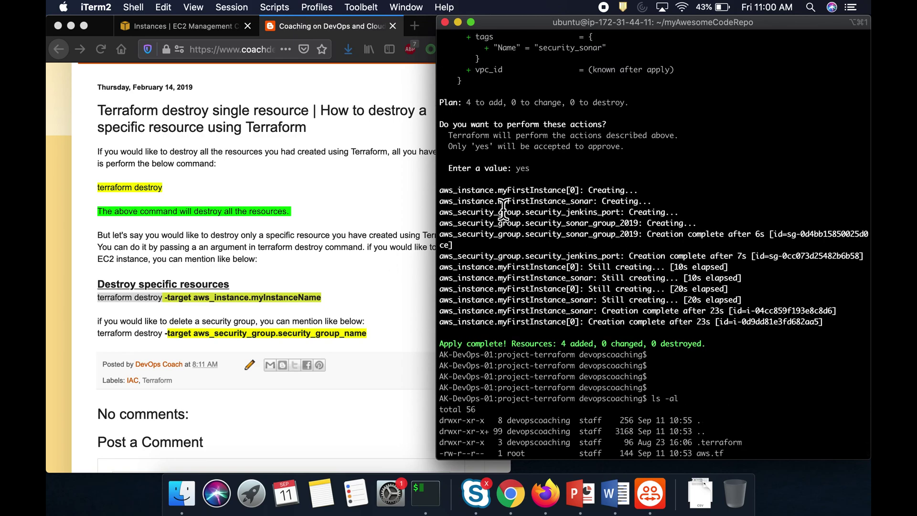
drag(498, 202, 590, 203)
triple_click(550, 201)
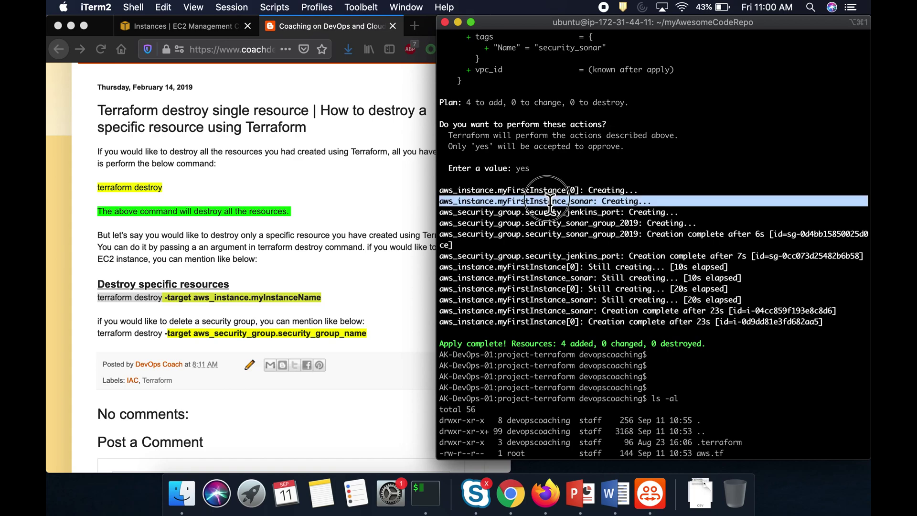
click(501, 203)
drag(499, 203, 595, 203)
key(super+c)
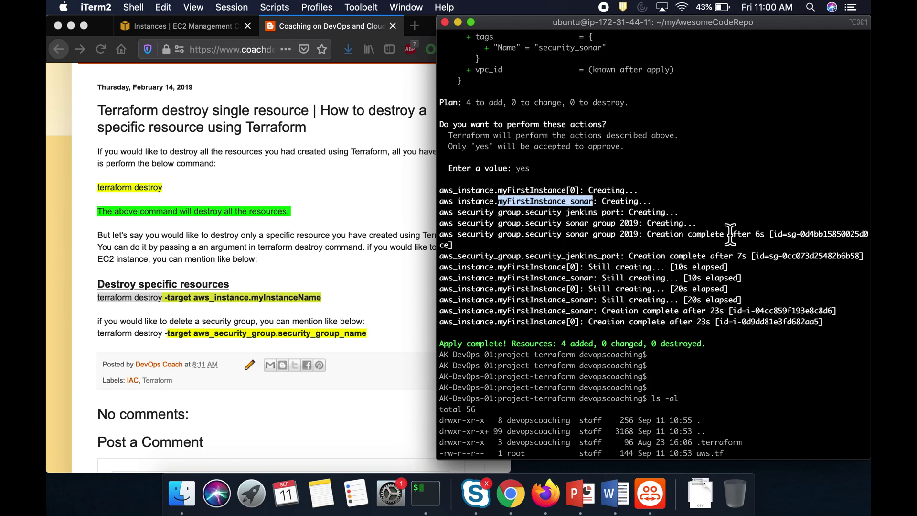
click(818, 349)
scroll(818, 348, down, 2)
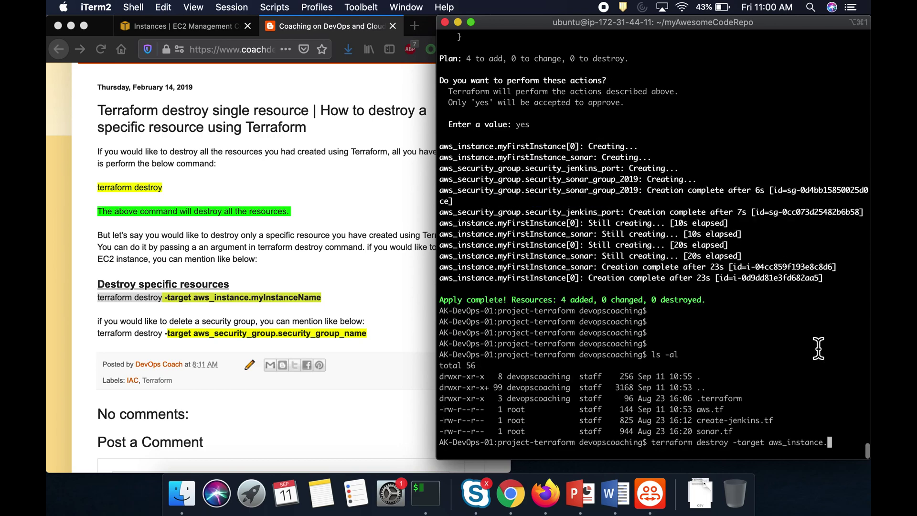
key(super+v)
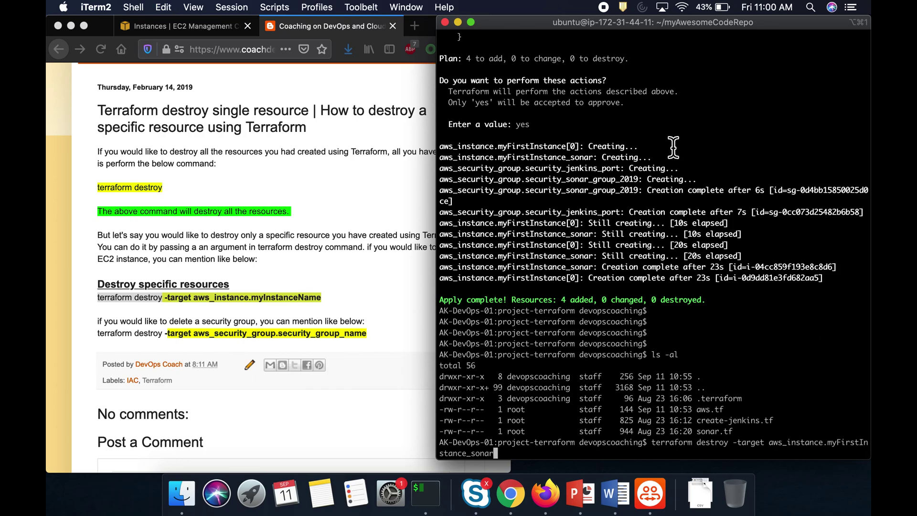
key(super+plus)
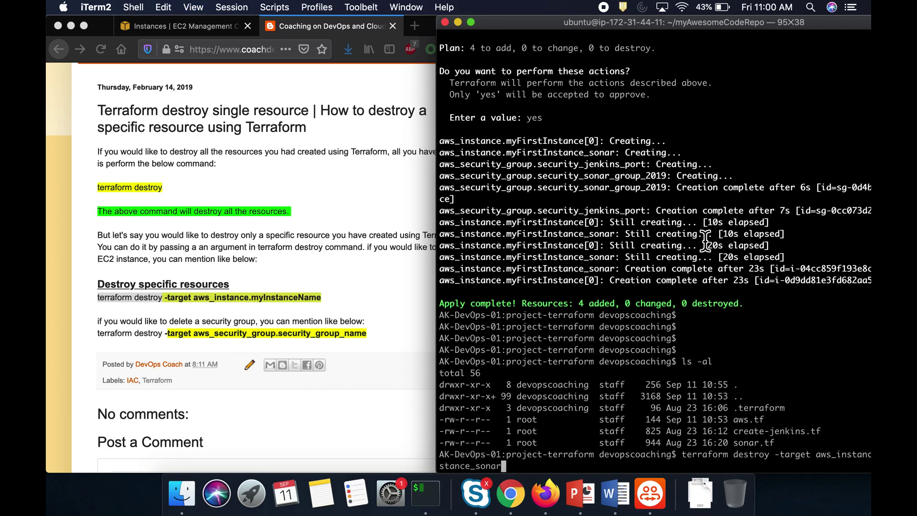
key(Return)
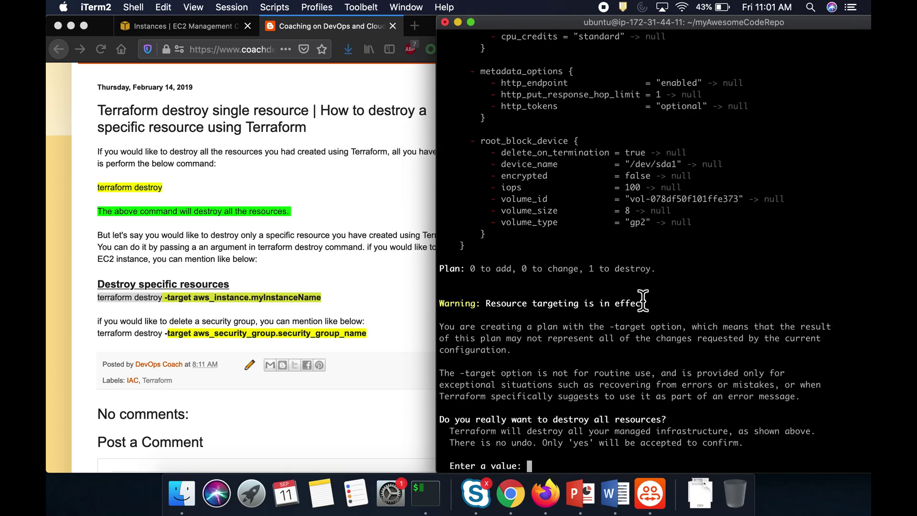
Check the plan shows 1 to destroy for myFirstInstance_sonar, then confirm with 'yes'.
drag(588, 270, 695, 269)
click(697, 272)
scroll(697, 272, up, 10)
scroll(696, 272, up, 10)
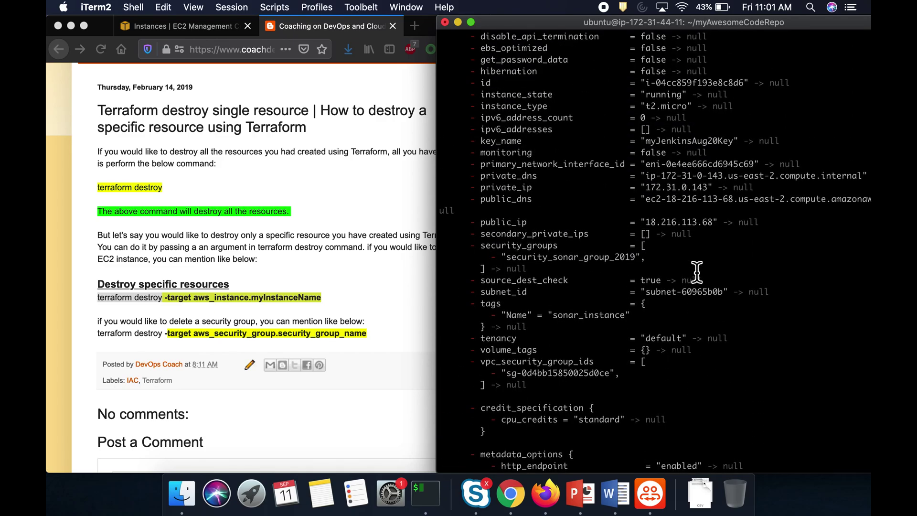
scroll(696, 273, up, 10)
scroll(696, 272, up, 5)
scroll(696, 273, down, 15)
scroll(696, 273, up, 10)
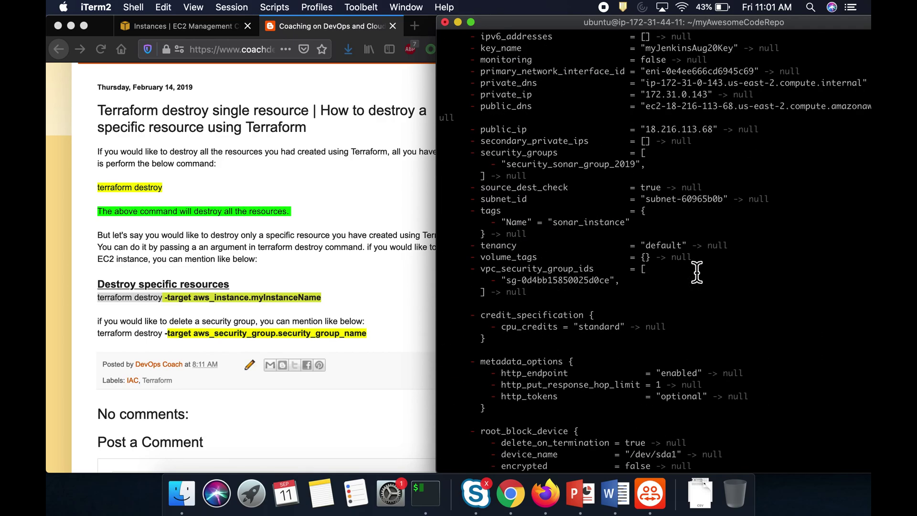
scroll(697, 273, up, 10)
scroll(697, 273, up, 5)
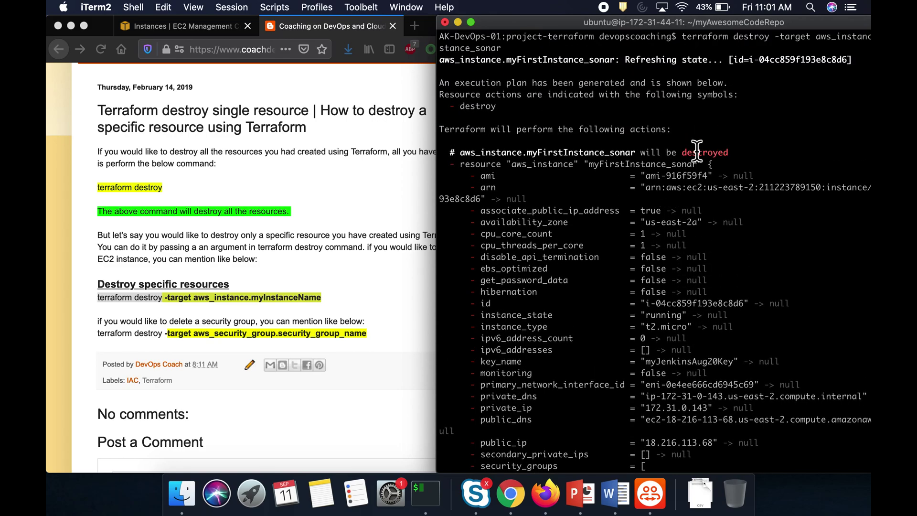
drag(558, 153, 645, 155)
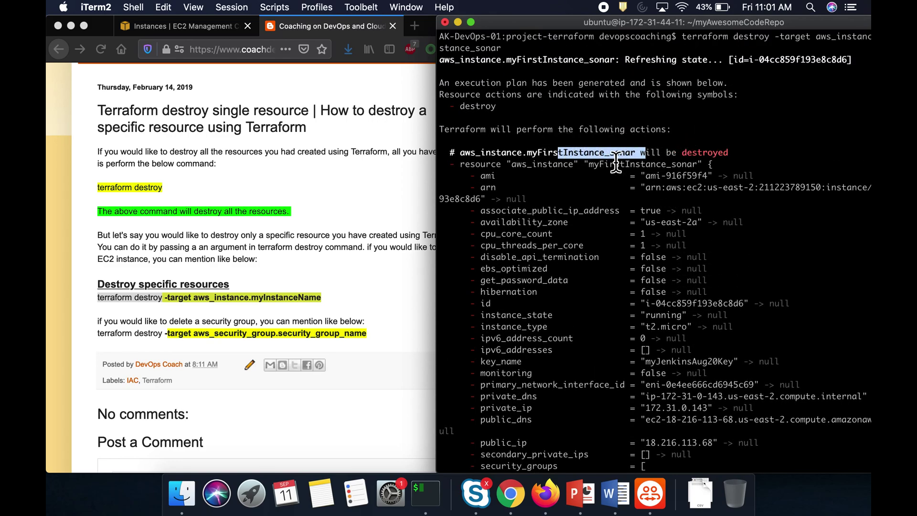
click(594, 159)
scroll(689, 183, down, 15)
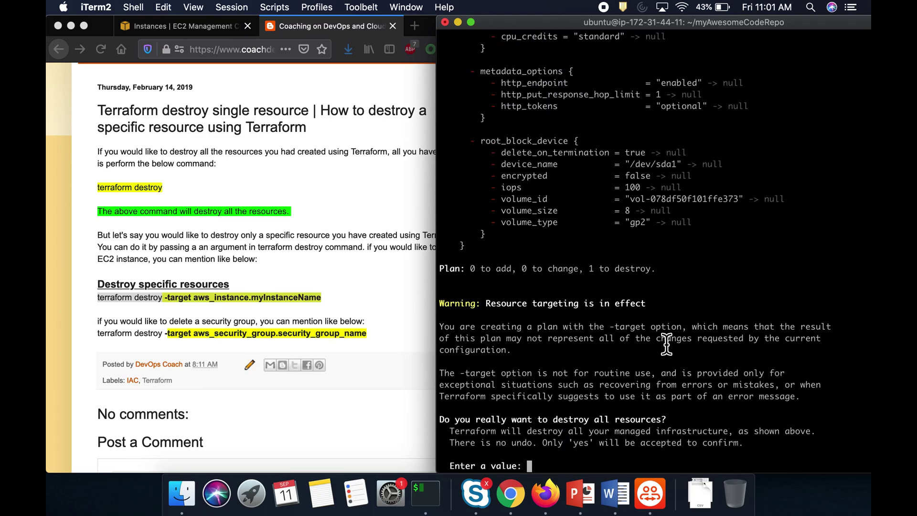
text(yes)
key(Return)
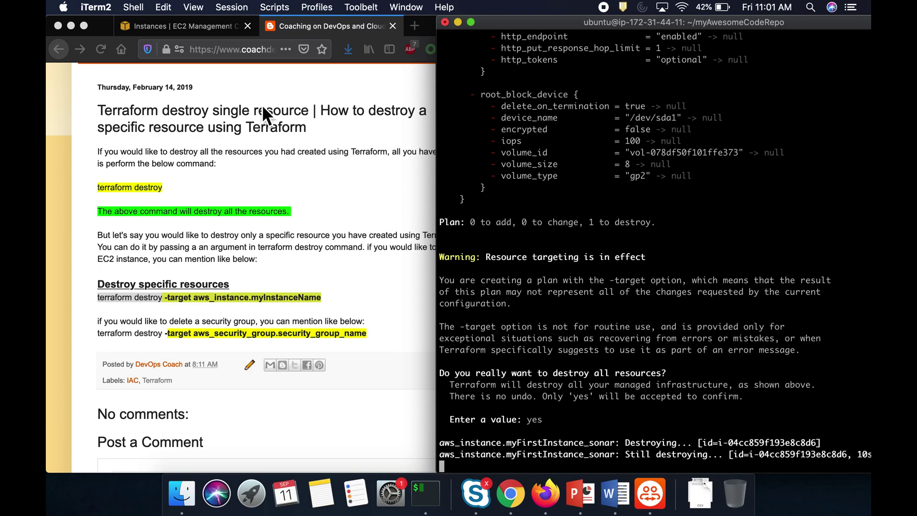
Show the EC2 Instances tab full screen, with sonar_instance shutting down.
click(215, 28)
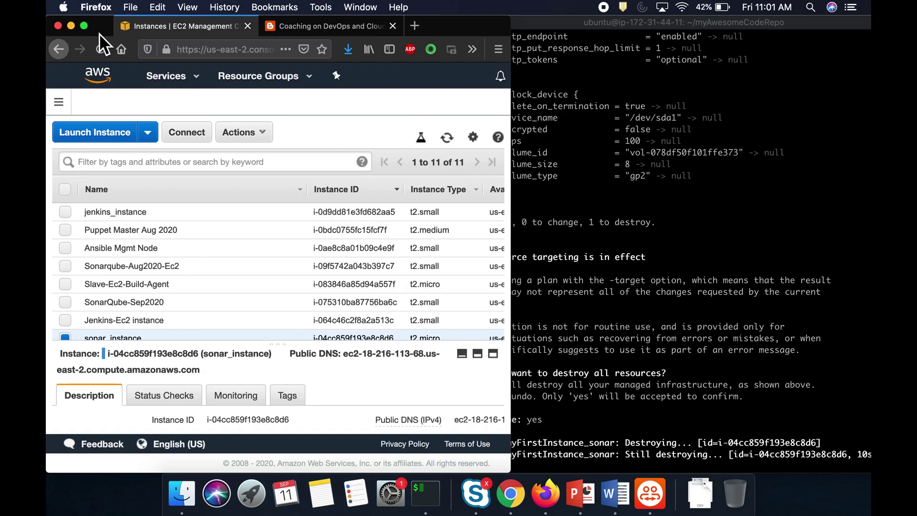
click(86, 29)
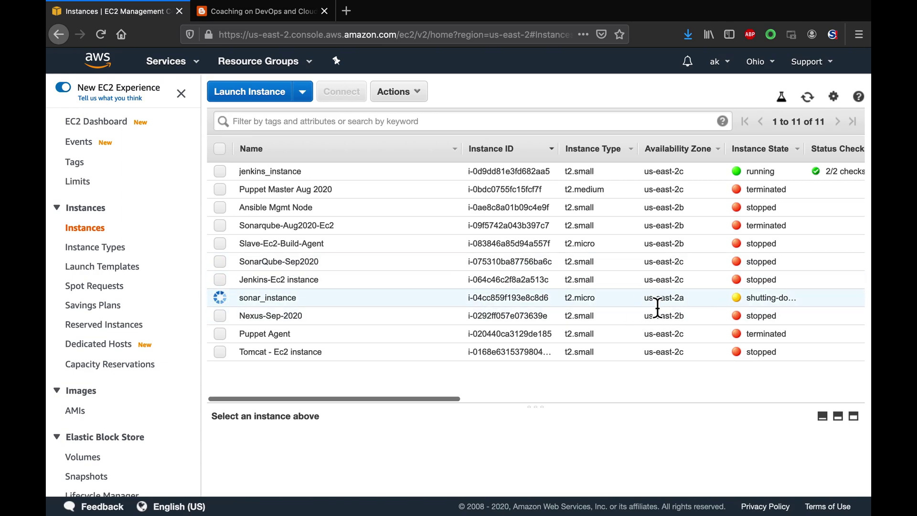
mouse_move(387, 298)
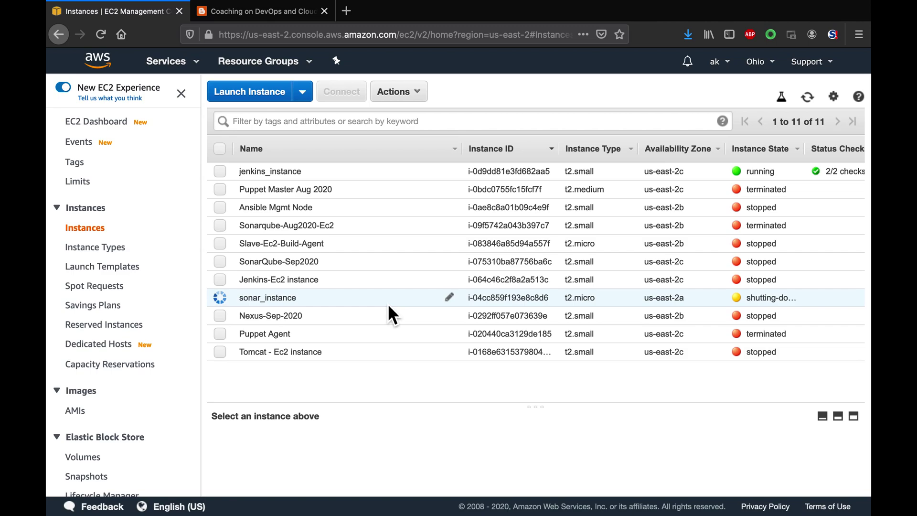
Highlight the blog's security group -target example, then reopen the EC2 list showing sonar_instance terminated.
click(299, 16)
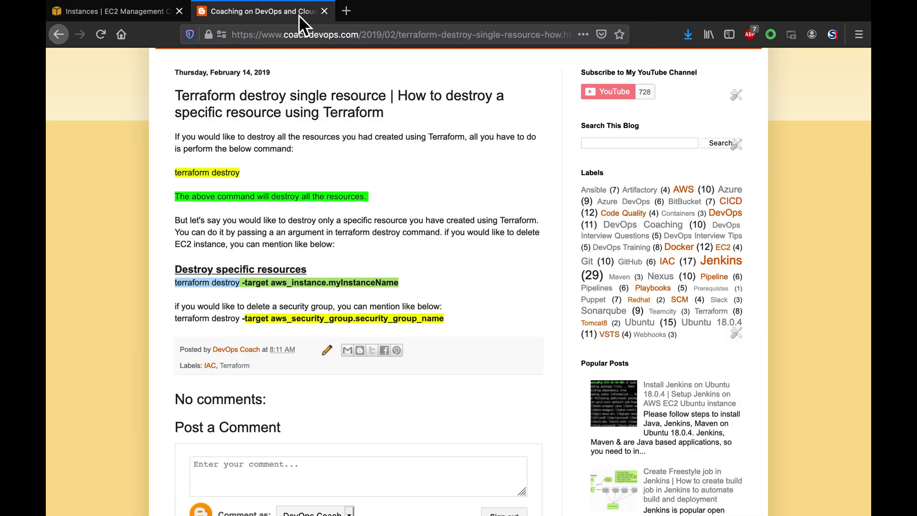
click(315, 197)
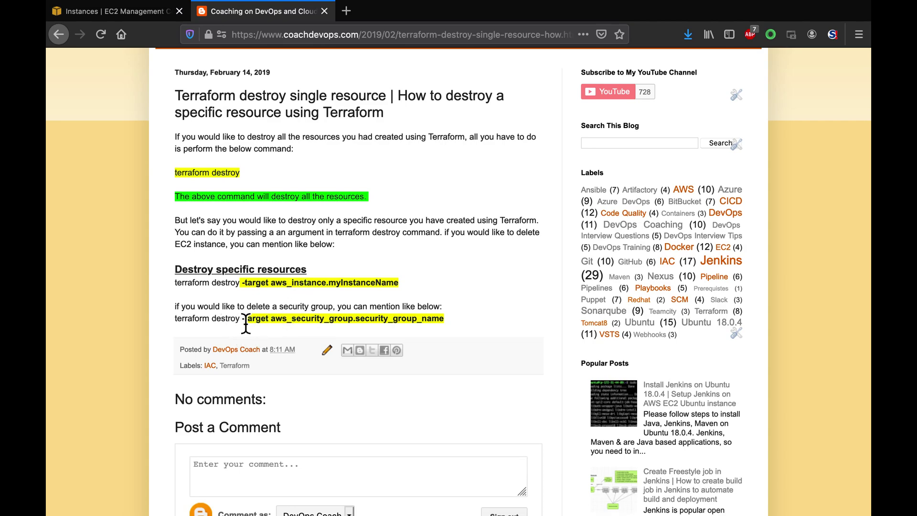
drag(243, 319, 378, 322)
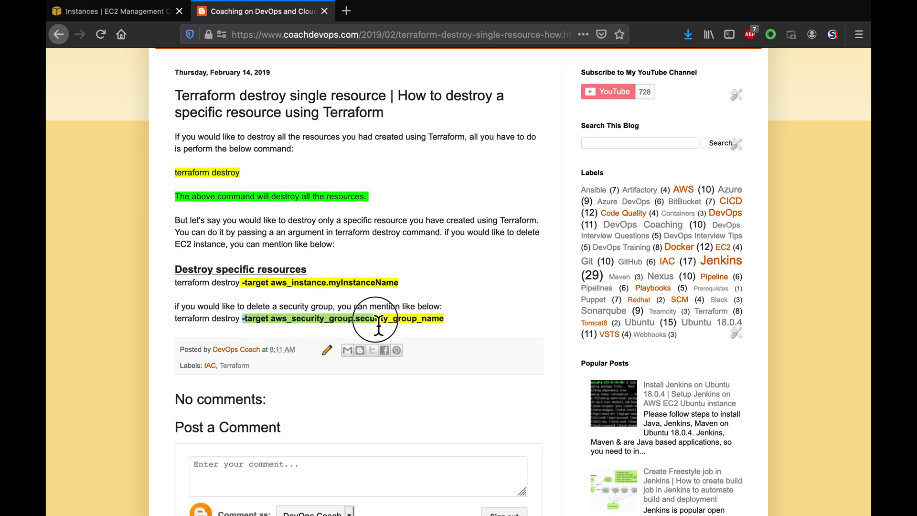
click(430, 286)
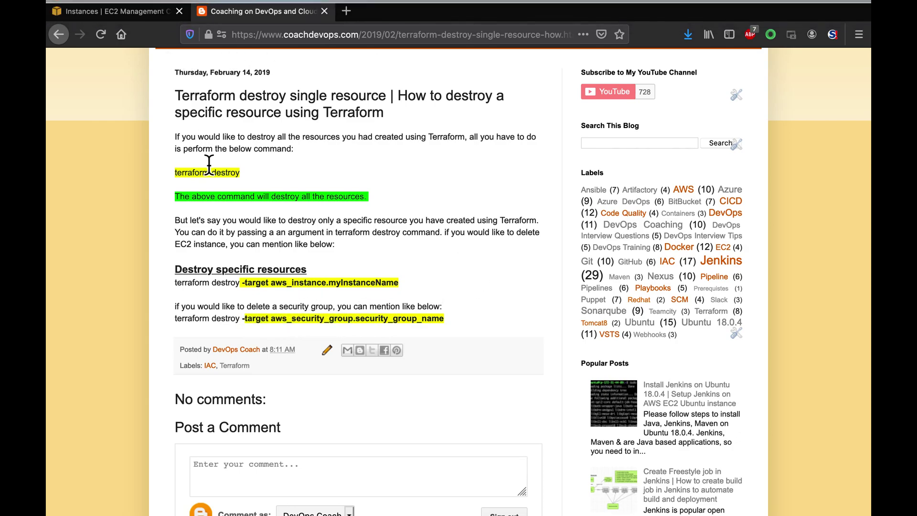
click(142, 11)
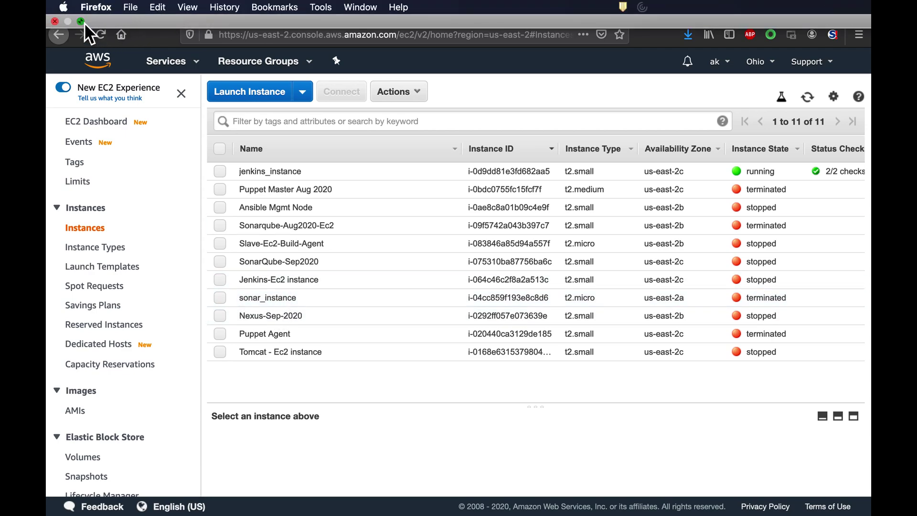
Bring iTerm2 forward and highlight the 'Applied changes may be incomplete' warning after 'Resources: 1 destroyed'.
click(84, 23)
click(670, 275)
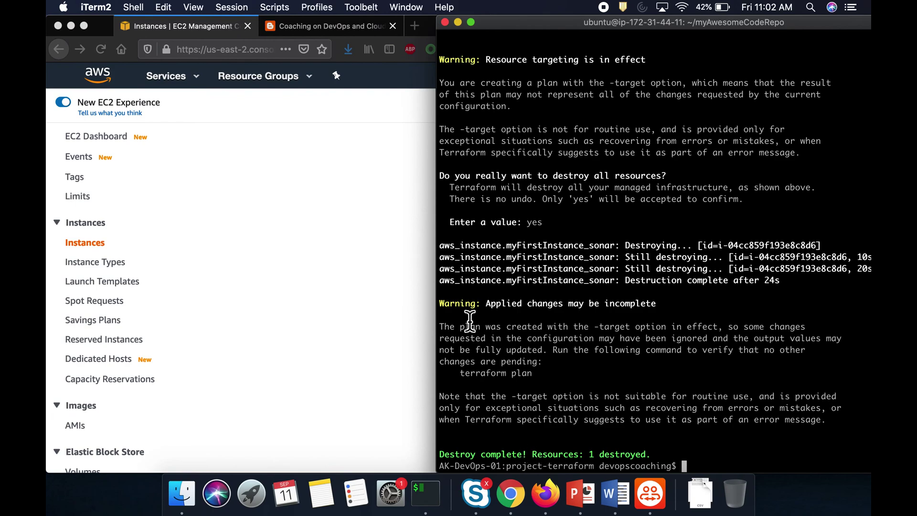
drag(440, 300, 680, 420)
click(711, 388)
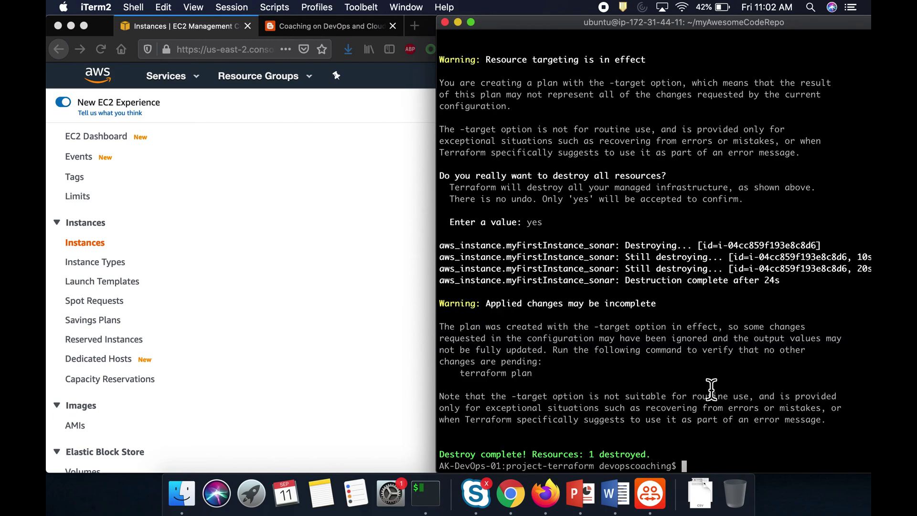